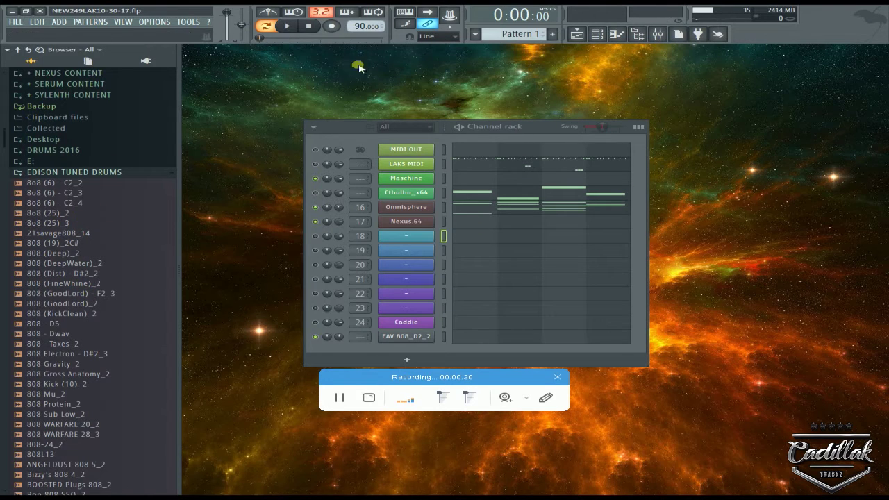
# View the list of available audio devices in the audio settings and close the settings without changing the device
pyautogui.click(154, 22)
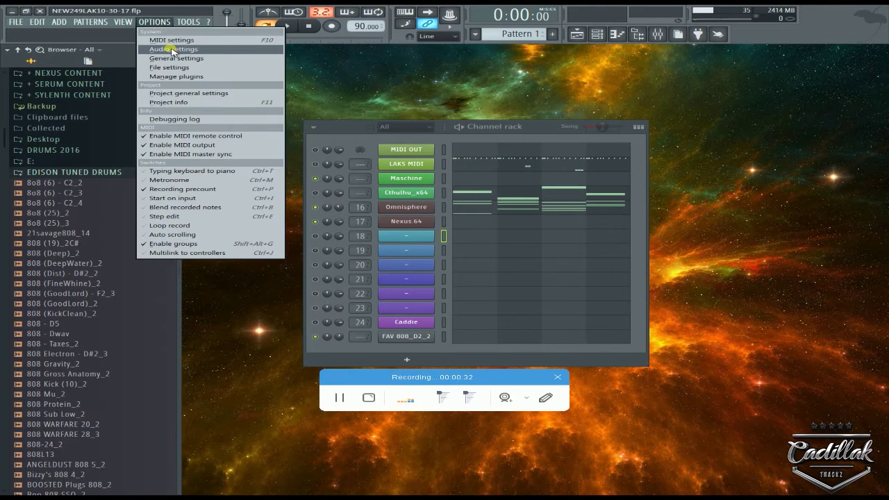
pyautogui.click(172, 49)
pyautogui.click(347, 156)
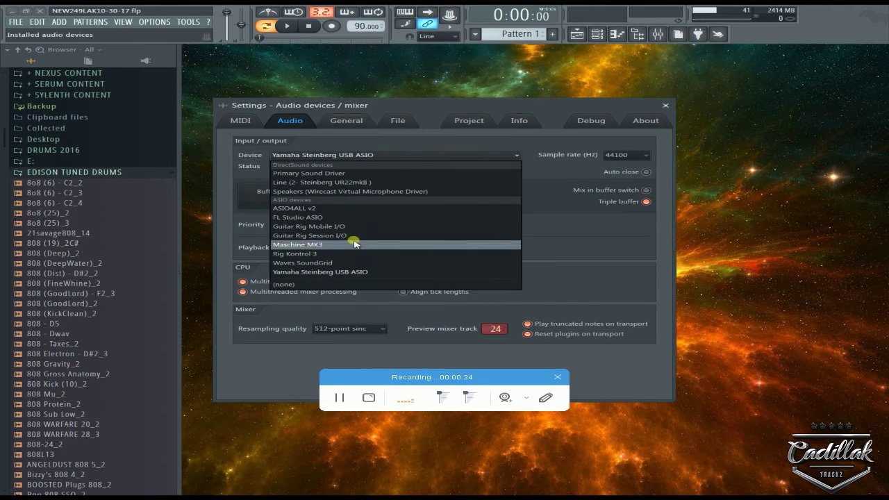
pyautogui.click(559, 150)
pyautogui.click(665, 105)
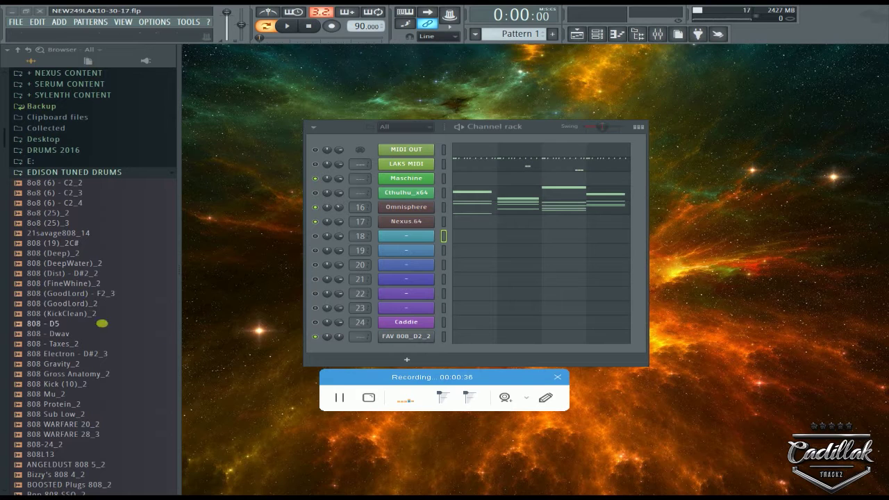
# Audition the 808 samples in the EDISON TUNED DRUMS folder and check the options available for 808 Gross Anatomy_2
pyautogui.click(41, 264)
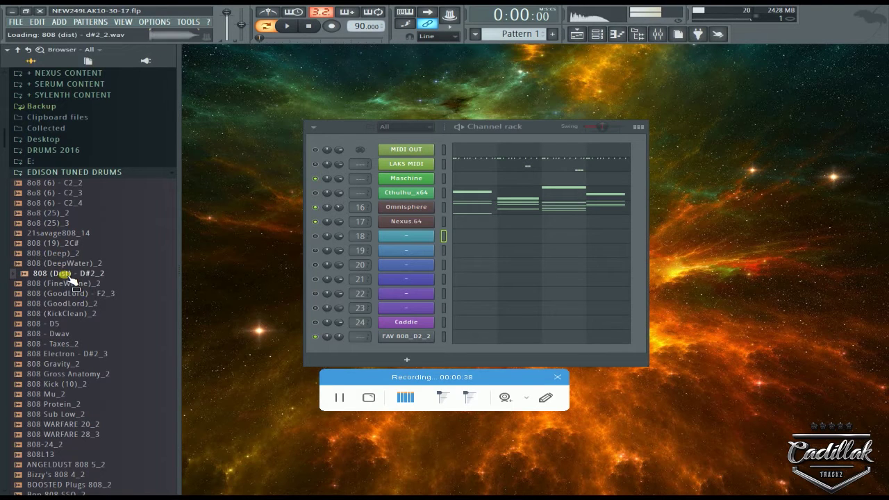
pyautogui.moveTo(69, 264); pyautogui.dragTo(63, 324)
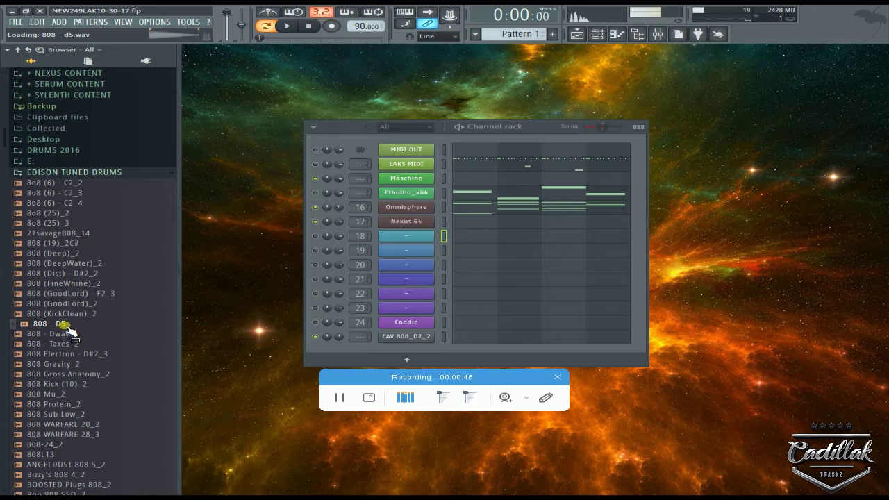
pyautogui.moveTo(63, 324); pyautogui.dragTo(54, 373)
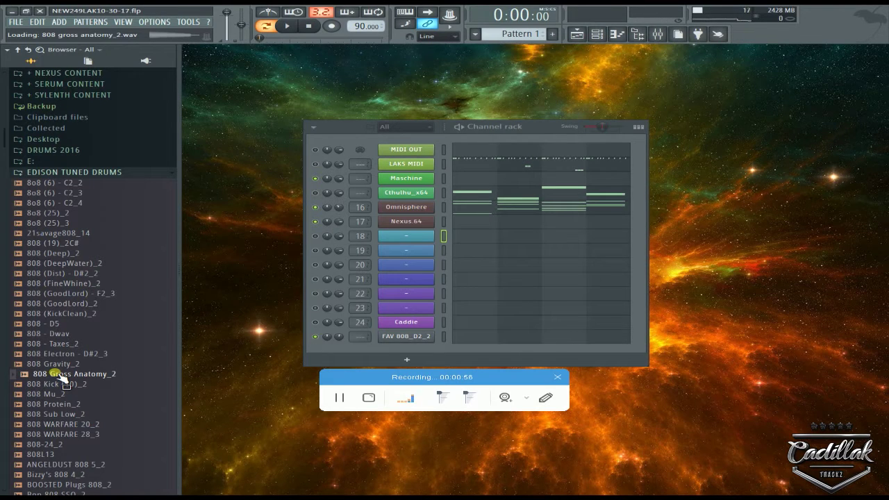
pyautogui.rightClick(58, 375)
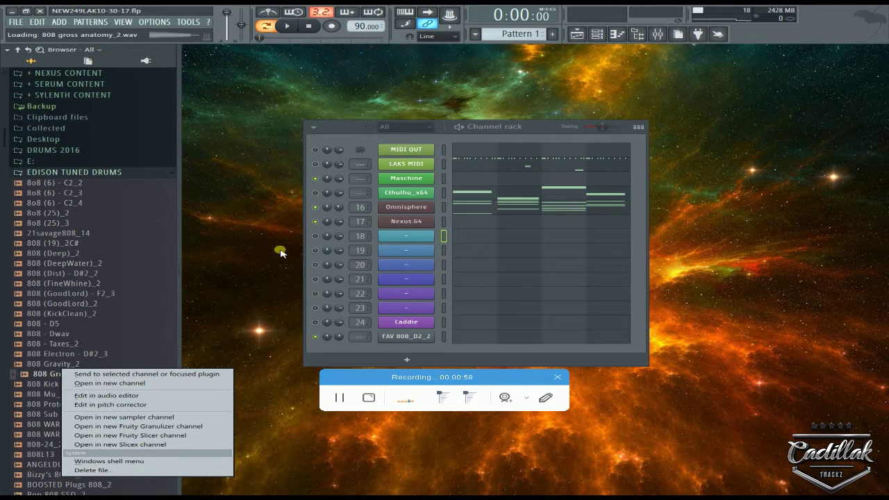
pyautogui.click(233, 299)
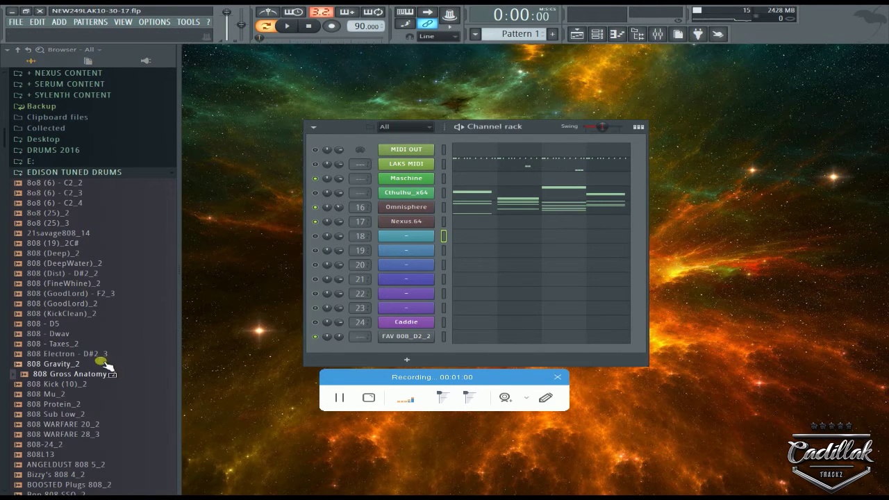
# Open Edison from the Master track's first effect slot in the mixer and clear any audio it holds
pyautogui.click(671, 33)
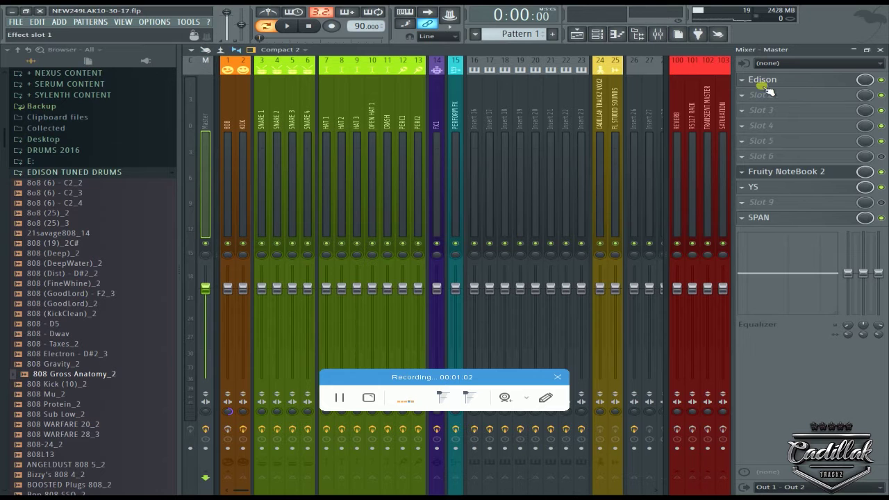
pyautogui.click(880, 50)
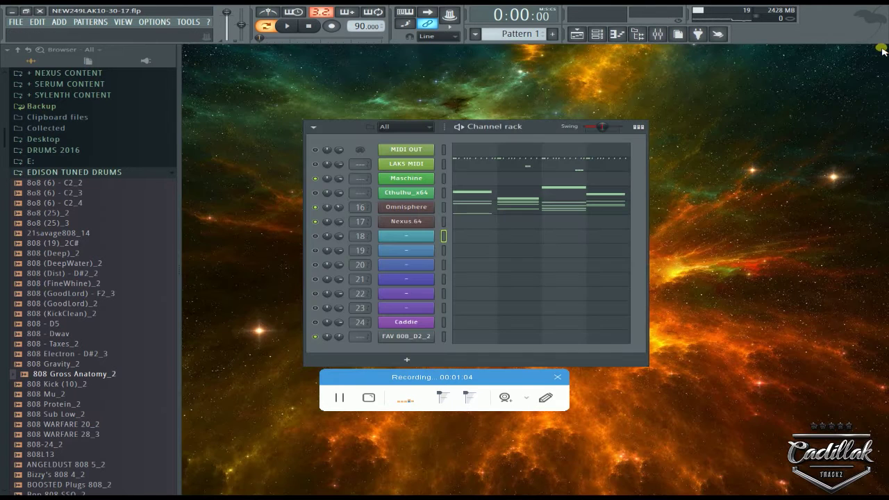
pyautogui.click(671, 33)
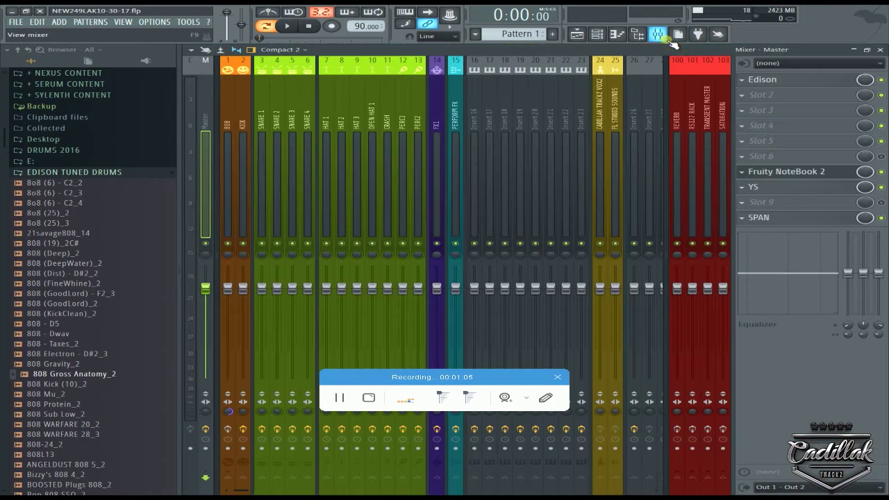
pyautogui.click(772, 85)
pyautogui.click(880, 9)
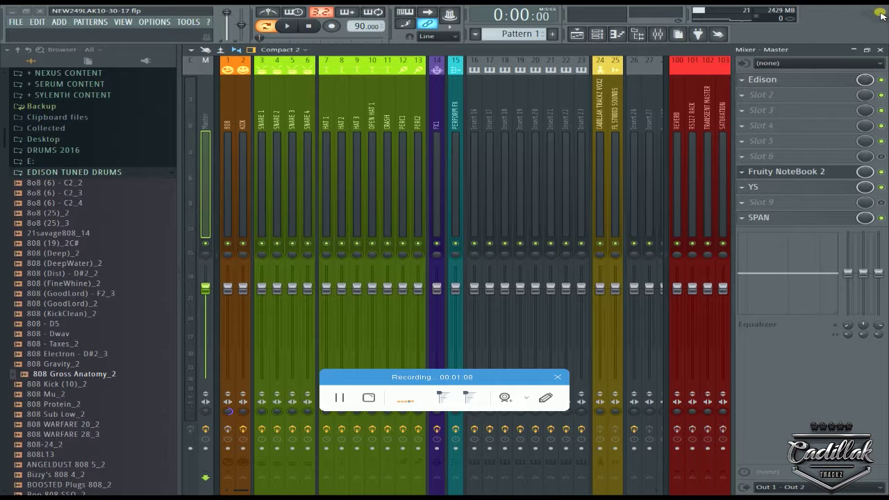
pyautogui.click(769, 82)
pyautogui.hotkey('ctrl', 'a')
pyautogui.press('Delete')
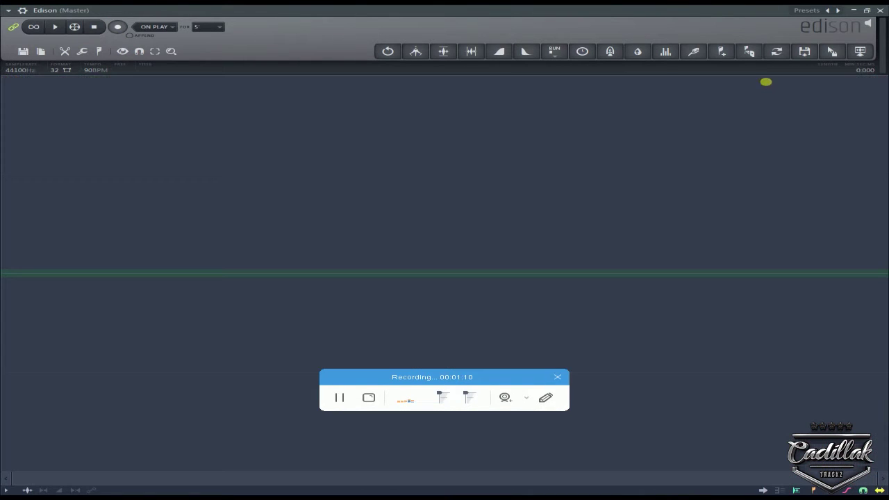
# Make the Edison window smaller so the browser is reachable, and load the 808 Gross Anatomy_2 sample into it
pyautogui.doubleClick(606, 13)
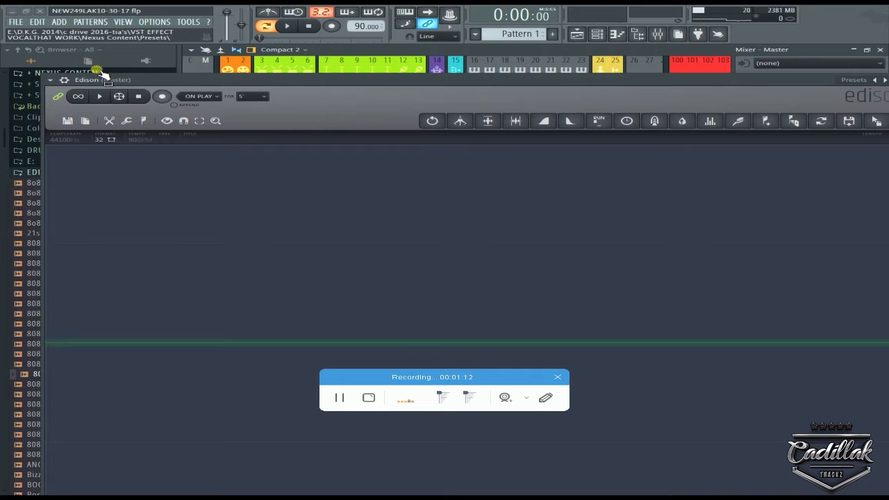
pyautogui.moveTo(43, 74); pyautogui.dragTo(494, 252)
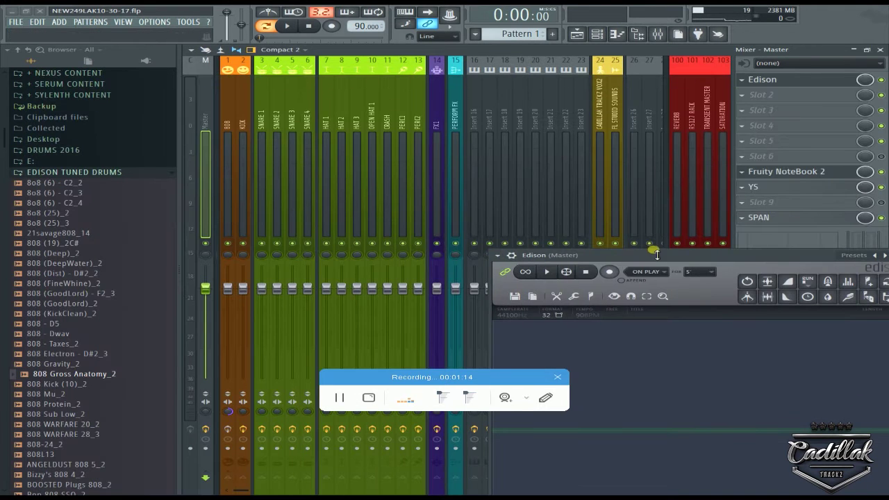
pyautogui.moveTo(653, 252); pyautogui.dragTo(415, 66)
pyautogui.moveTo(26, 354); pyautogui.dragTo(528, 274)
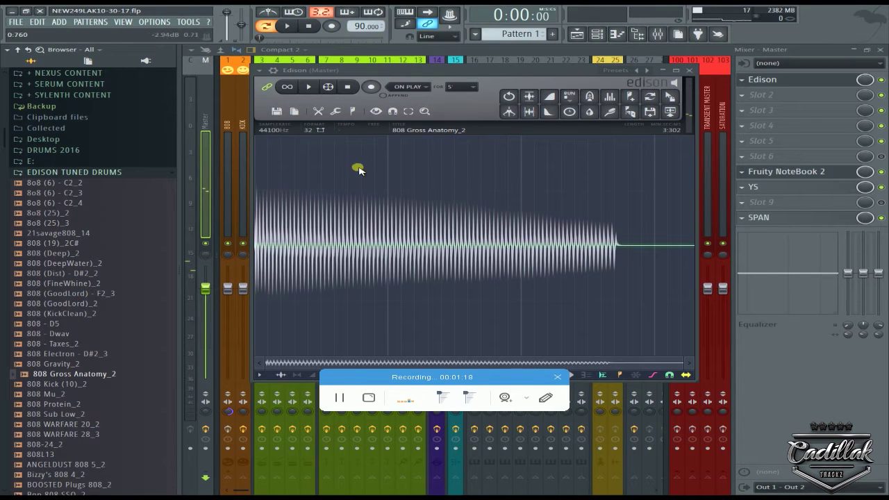
# Detect the pitch regions of the 808 Gross Anatomy_2 sample in Edison and inspect the region marker
pyautogui.click(353, 112)
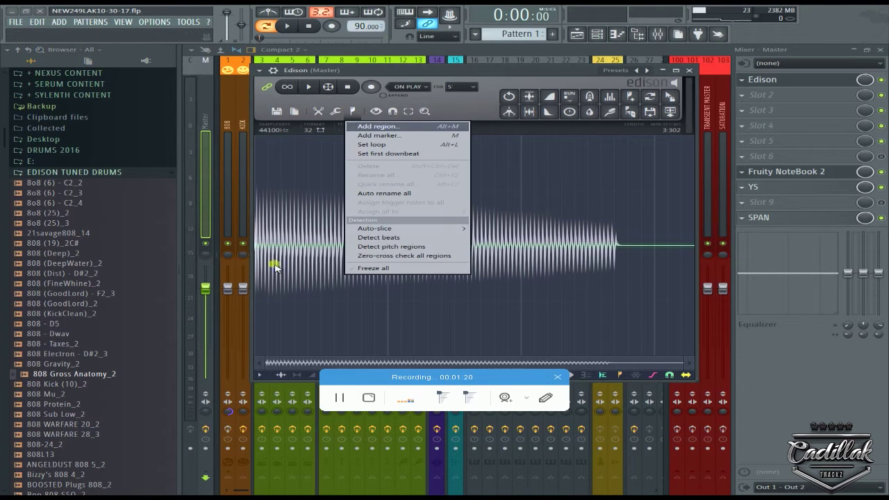
pyautogui.click(375, 247)
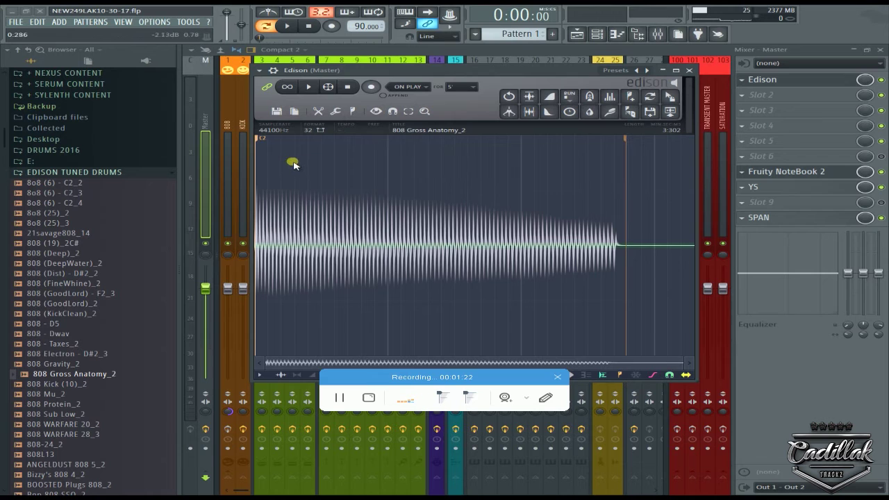
pyautogui.scroll(3, 260, 139)
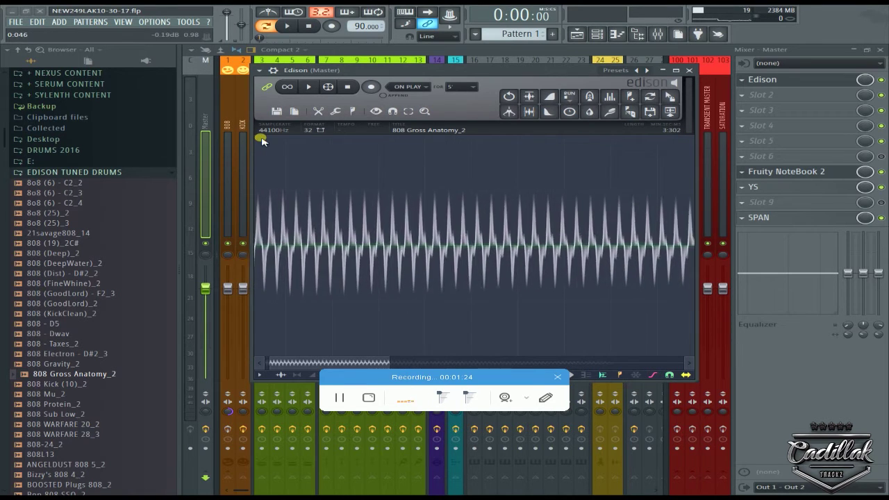
pyautogui.scroll(-3, 262, 140)
pyautogui.moveTo(458, 173); pyautogui.dragTo(346, 186)
pyautogui.moveTo(478, 178); pyautogui.dragTo(268, 205)
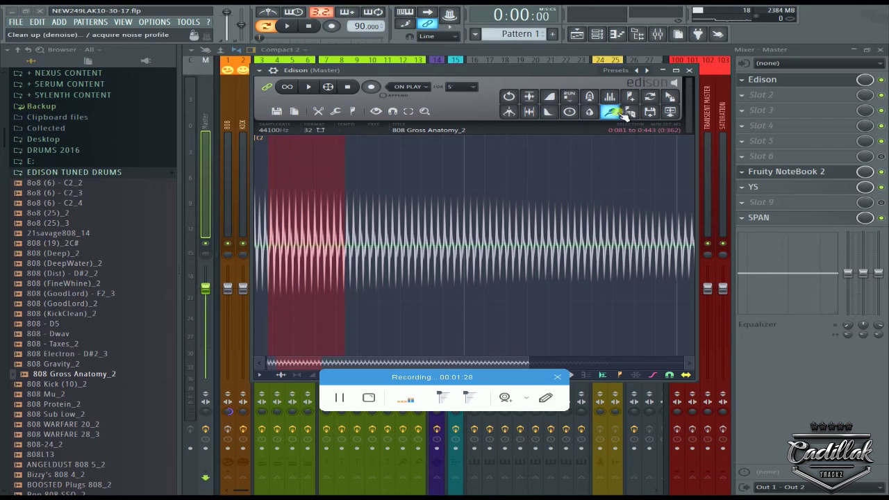
pyautogui.doubleClick(430, 157)
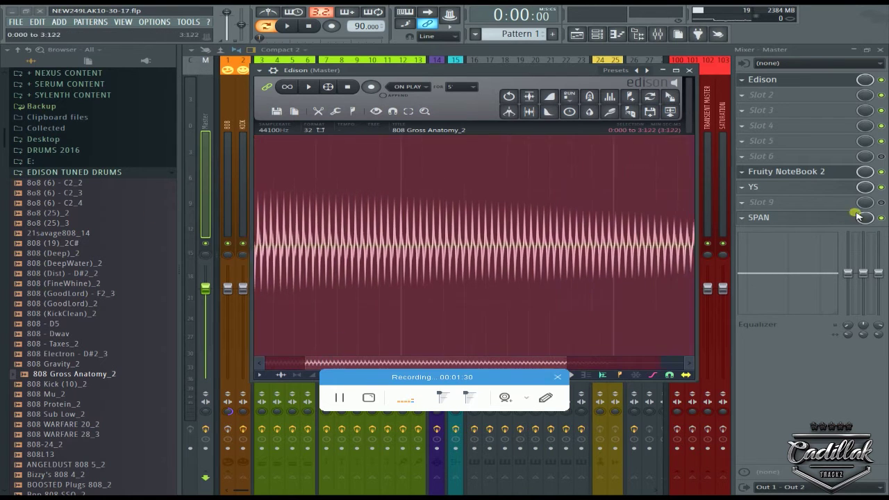
pyautogui.hotkey('ctrl', 'z')
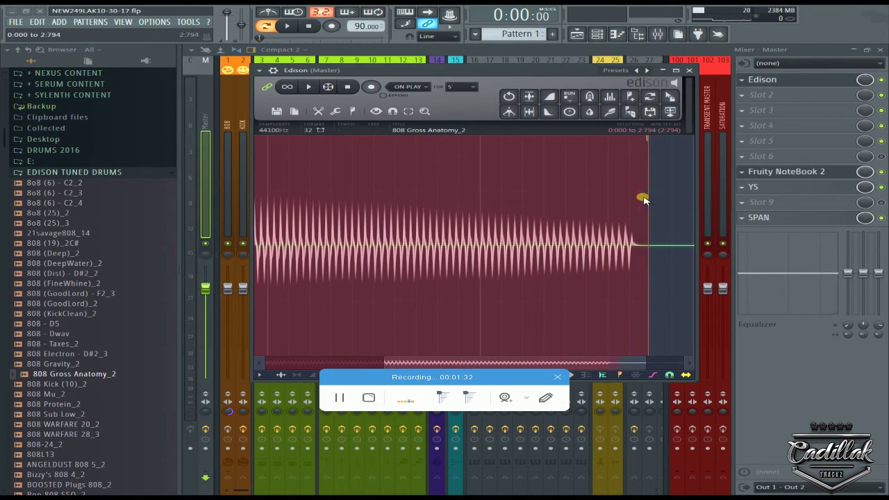
pyautogui.hotkey('ctrl', 'z')
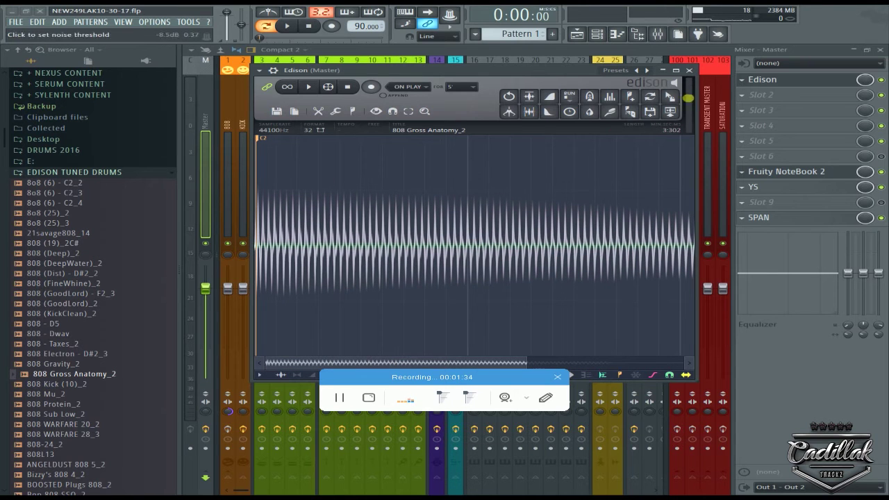
# Close the Edison editor and return to the mixer
pyautogui.moveTo(679, 101); pyautogui.dragTo(850, 26)
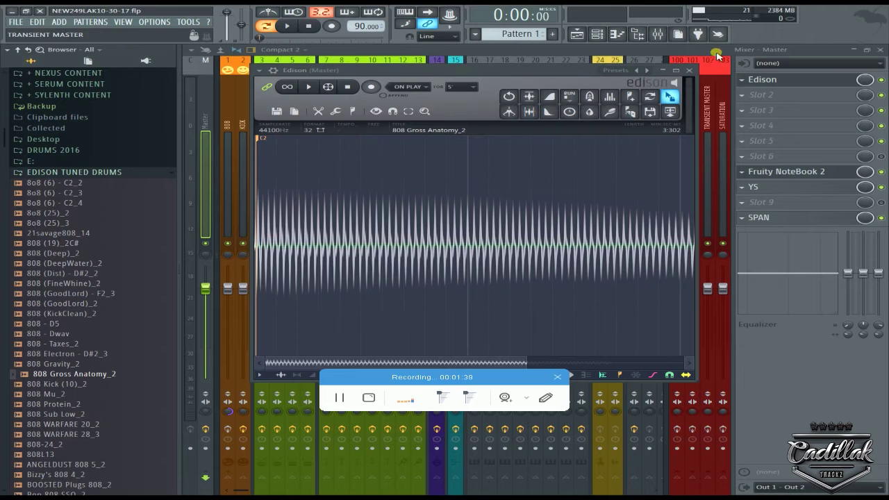
pyautogui.click(690, 70)
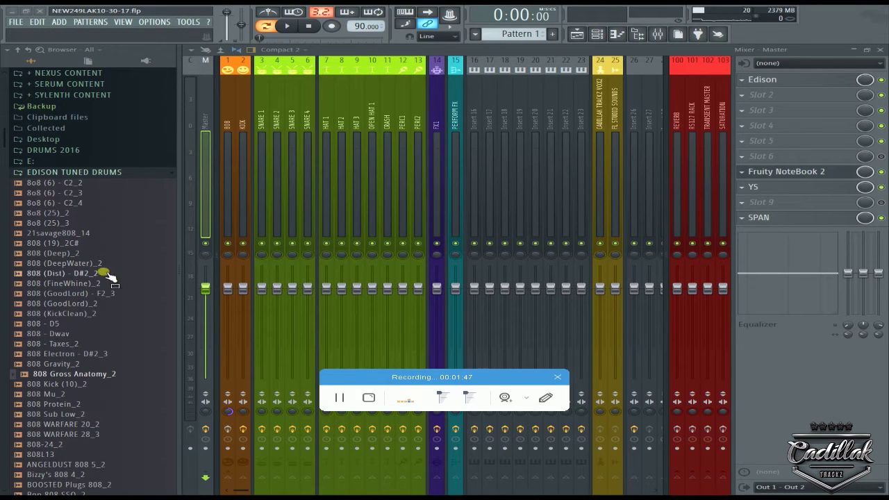
pyautogui.moveTo(102, 375); pyautogui.dragTo(774, 93)
pyautogui.click(741, 96)
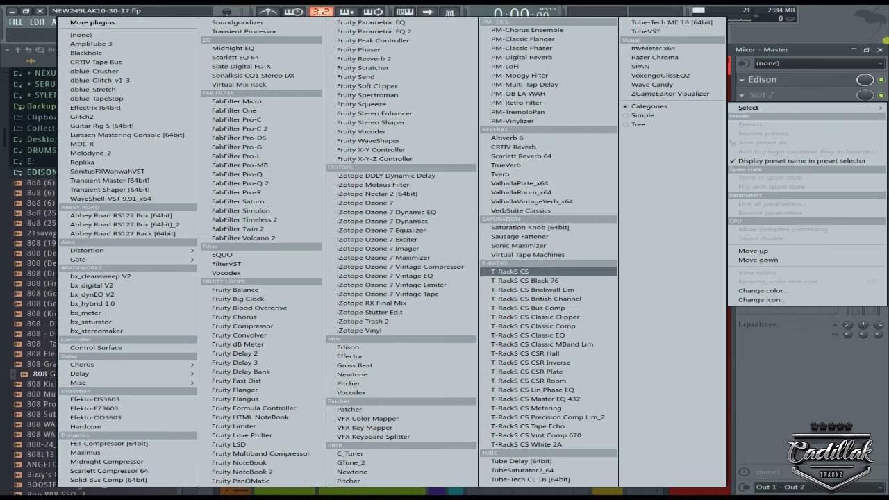
pyautogui.press('Escape')
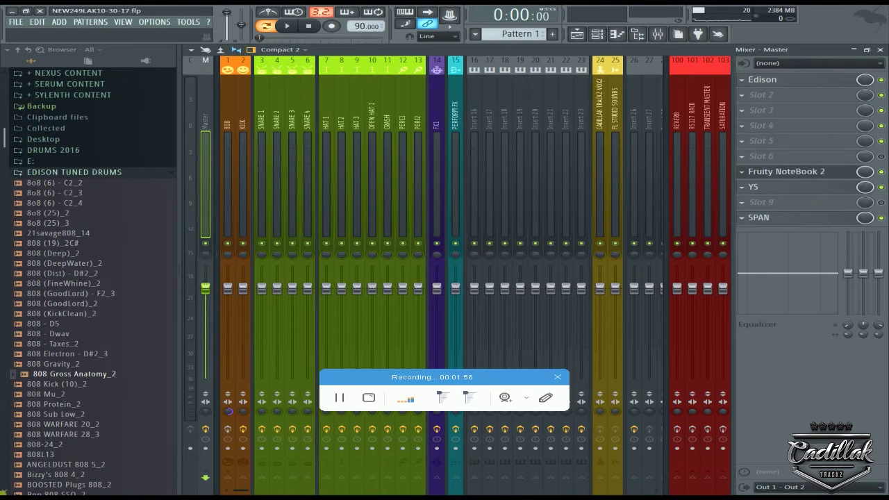
# Open the 808 Gross Anatomy_2 sample in the pitch corrector and move the Newtone window clear of the browser
pyautogui.rightClick(76, 375)
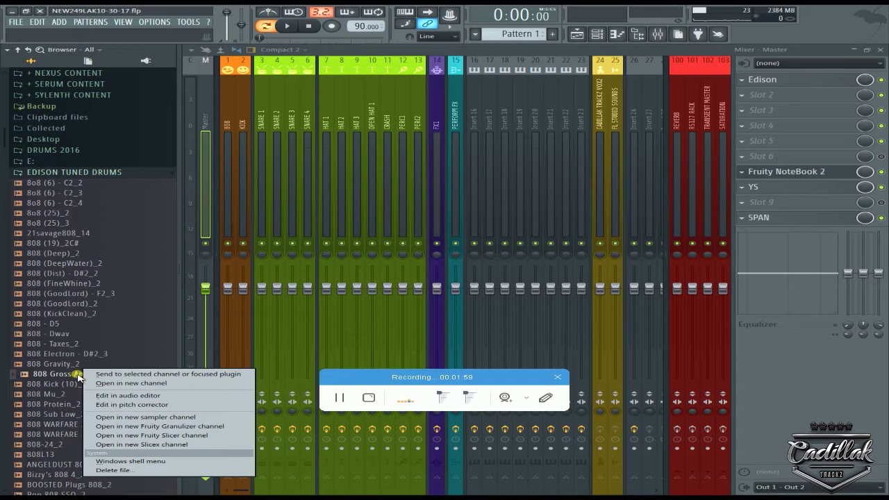
pyautogui.click(154, 405)
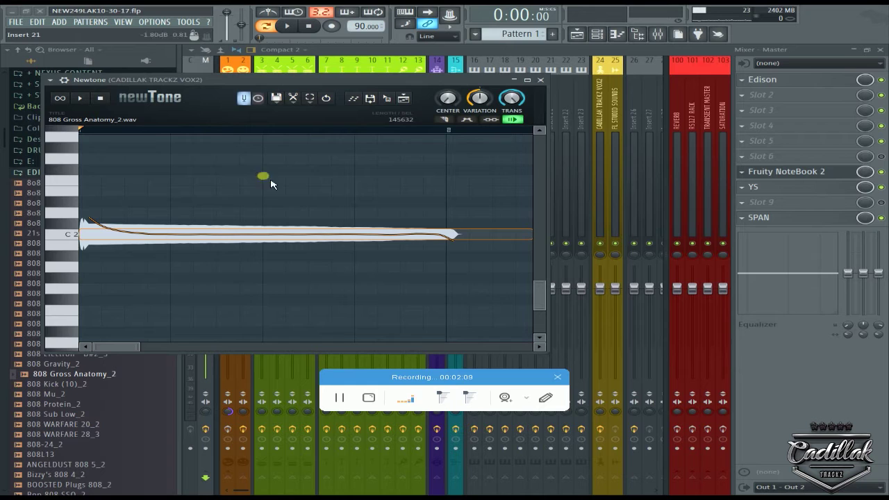
pyautogui.moveTo(430, 81); pyautogui.dragTo(621, 89)
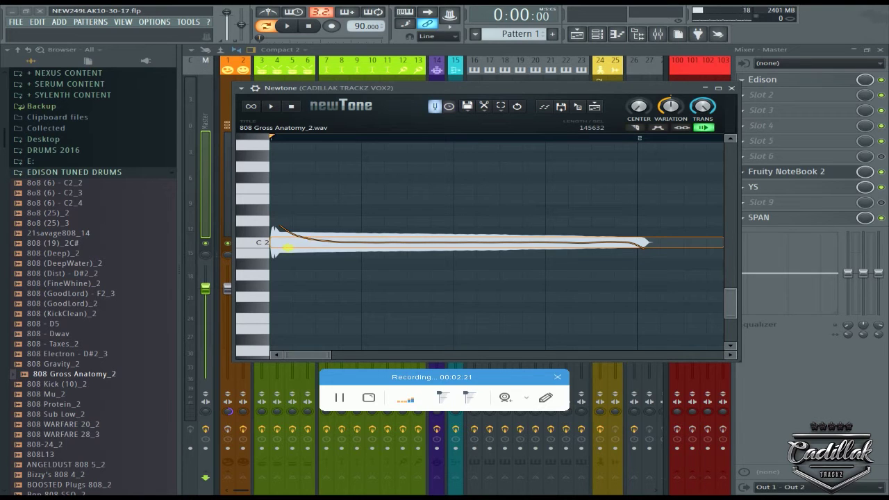
# Raise Newtone's Center control to maximum, try Variation at 200%, and lower Variation to its minimum to flatten the sample's pitch curve
pyautogui.moveTo(287, 235); pyautogui.dragTo(302, 238)
pyautogui.moveTo(638, 106); pyautogui.dragTo(637, 97)
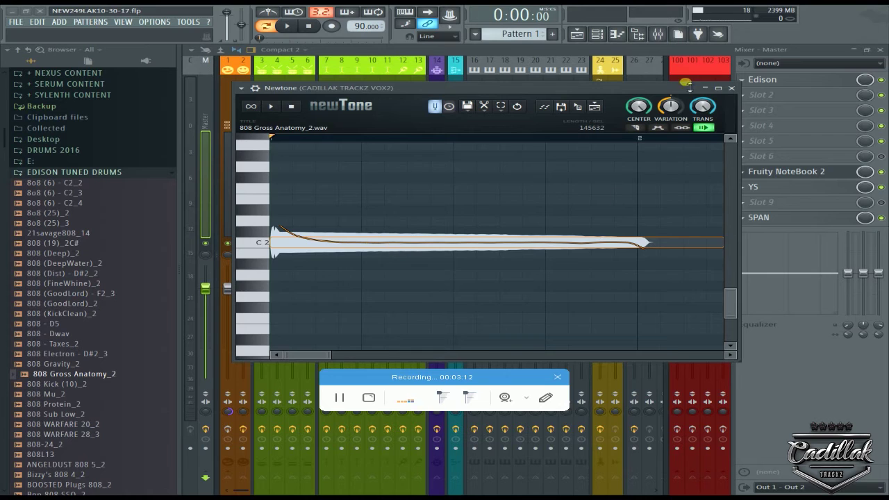
pyautogui.moveTo(672, 111); pyautogui.dragTo(672, 98)
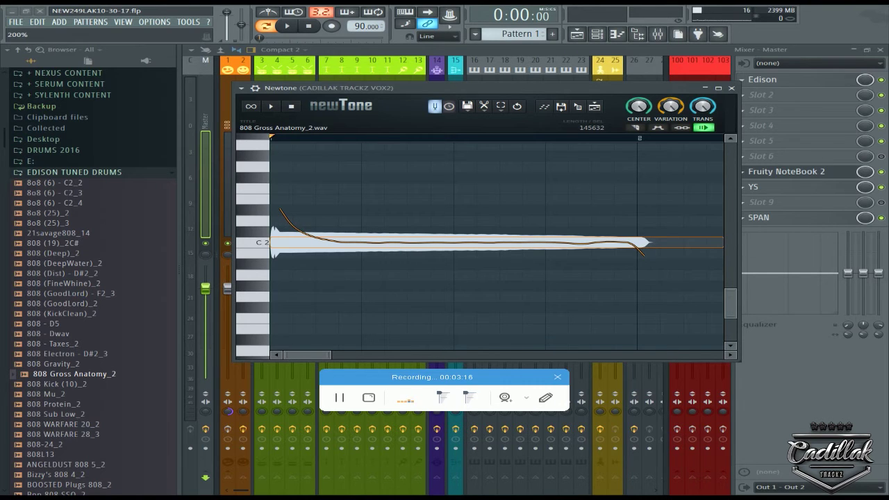
pyautogui.moveTo(678, 107); pyautogui.dragTo(671, 128)
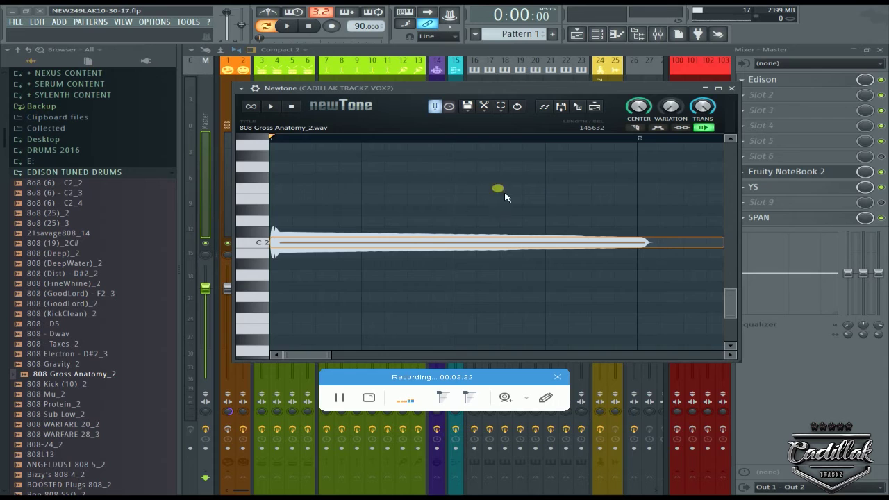
# Move the Newtone window aside, show the channel rack, and place the rack clear of Newtone beside the browser
pyautogui.moveTo(521, 89); pyautogui.dragTo(647, 44)
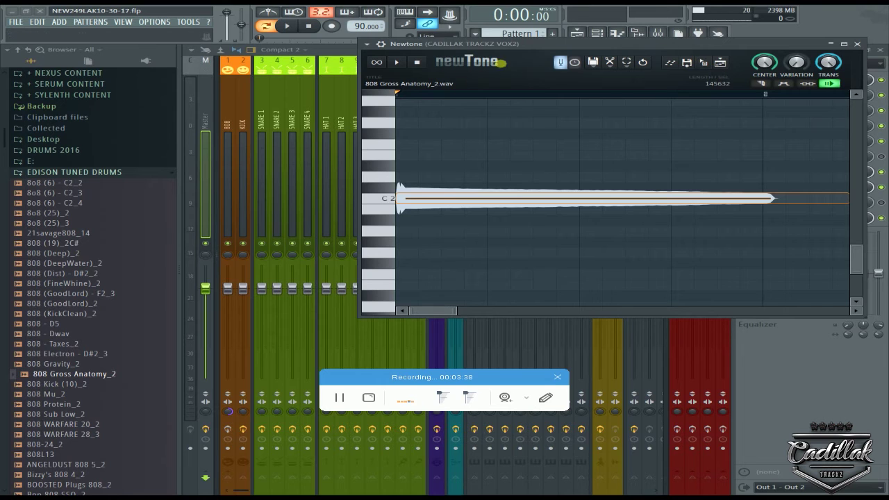
pyautogui.click(602, 33)
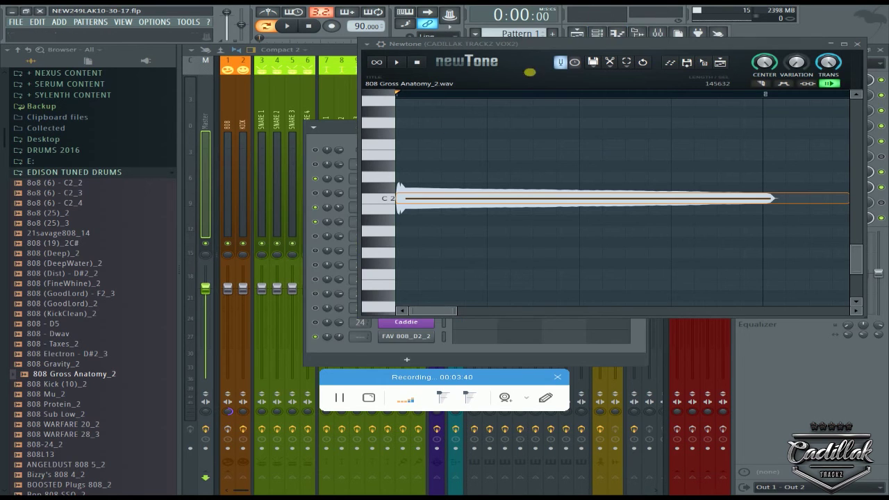
pyautogui.click(314, 127)
pyautogui.click(338, 130)
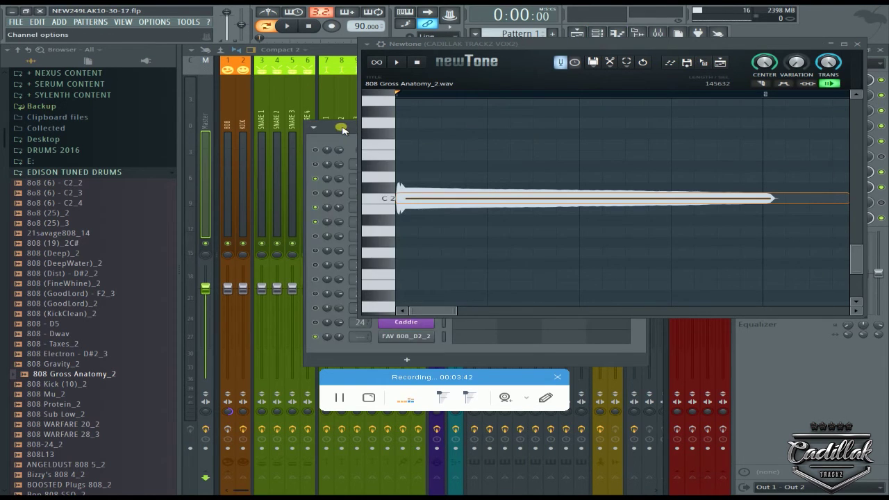
pyautogui.moveTo(326, 127); pyautogui.dragTo(211, 117)
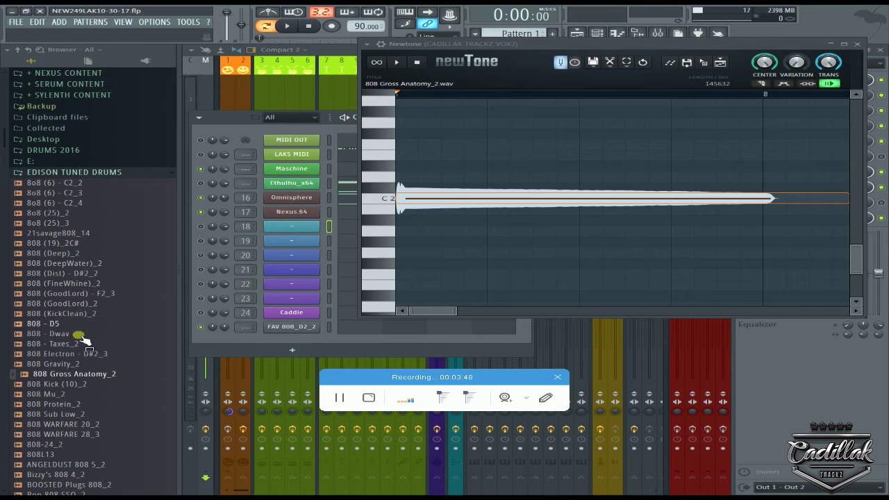
# Add the original 808 Gross Anatomy_2 sample from the browser as a new channel in the rack, and delete that channel
pyautogui.moveTo(69, 374); pyautogui.dragTo(285, 340)
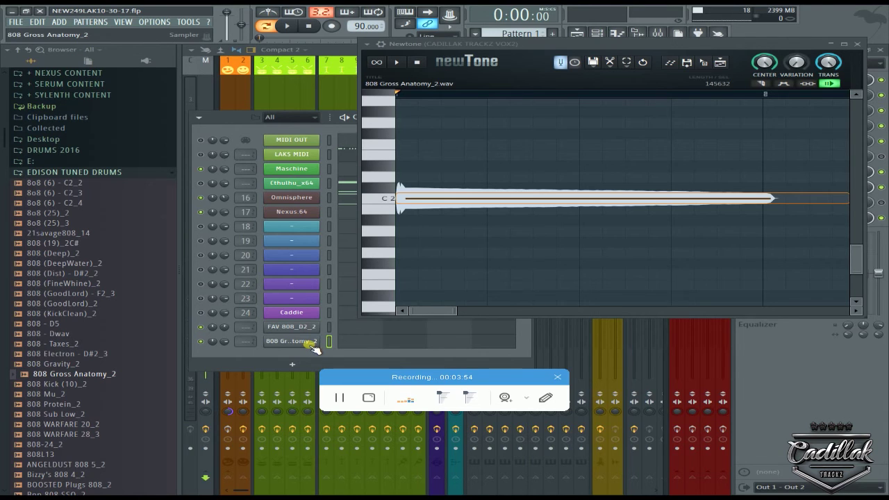
pyautogui.rightClick(305, 341)
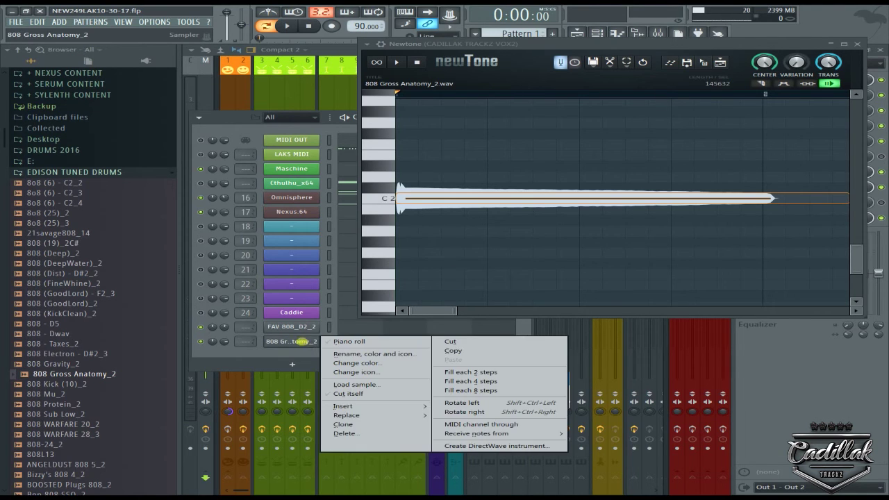
pyautogui.click(360, 436)
pyautogui.click(508, 281)
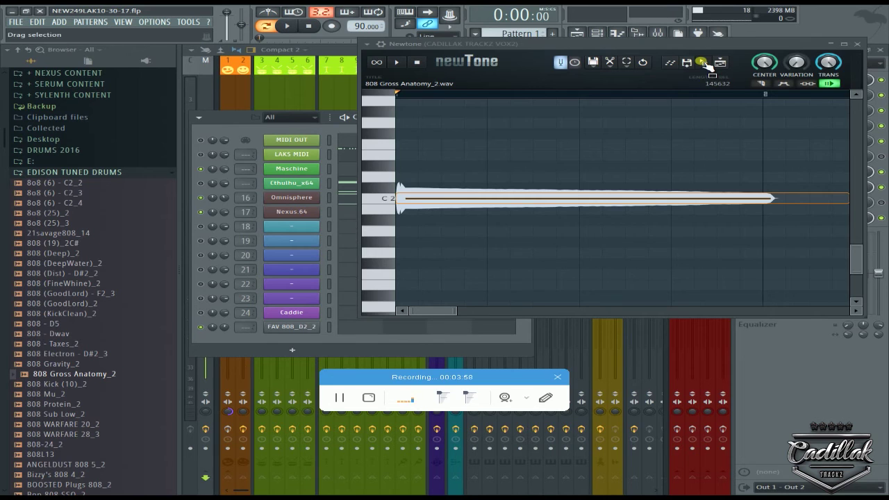
# Transfer the pitch-corrected sample from Newtone into a new channel below FAV 808_D2_2 and open that channel's sampler settings
pyautogui.click(844, 44)
pyautogui.moveTo(294, 339); pyautogui.dragTo(294, 341)
pyautogui.click(303, 342)
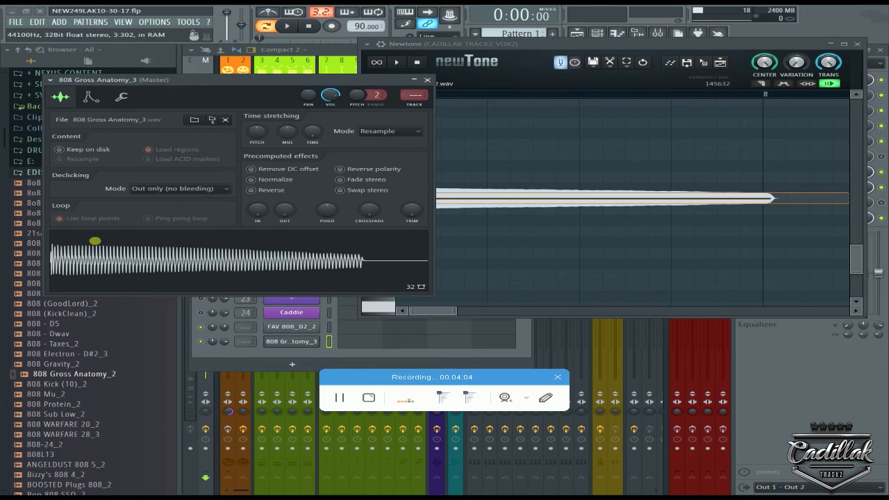
# Play the tuned sample from its waveform preview, and close the sampler settings and the Newtone window
pyautogui.click(471, 207)
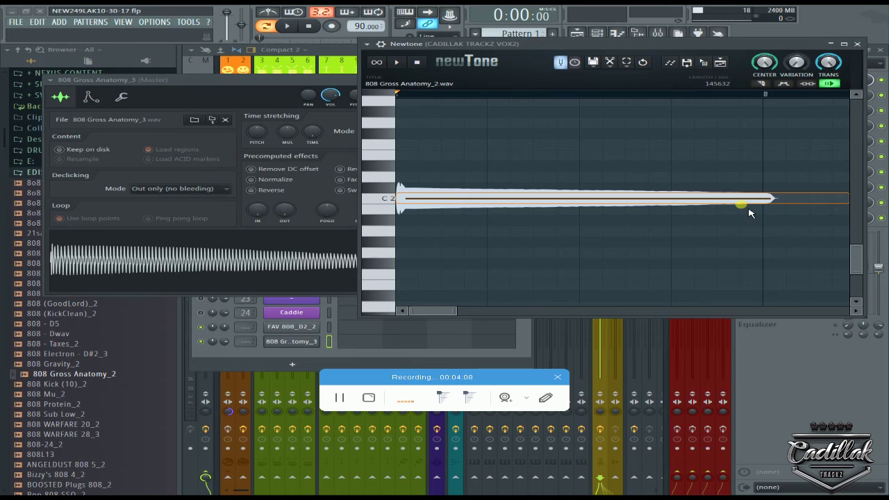
pyautogui.click(251, 265)
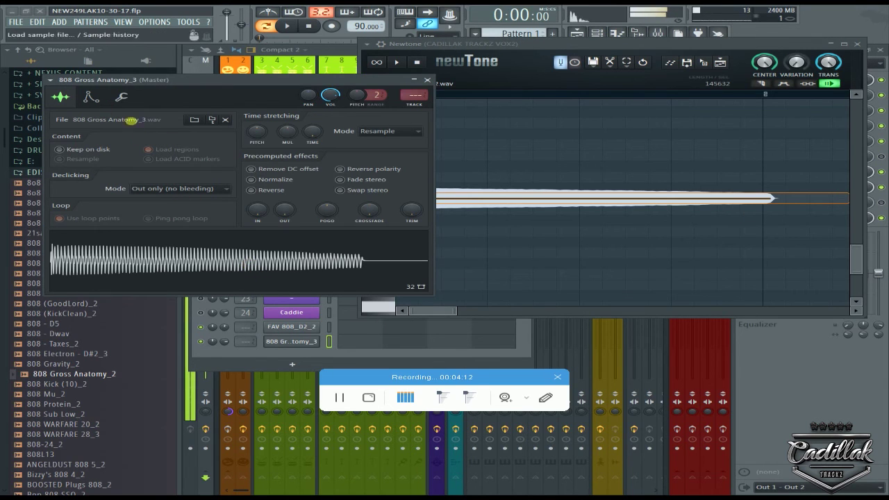
pyautogui.click(427, 80)
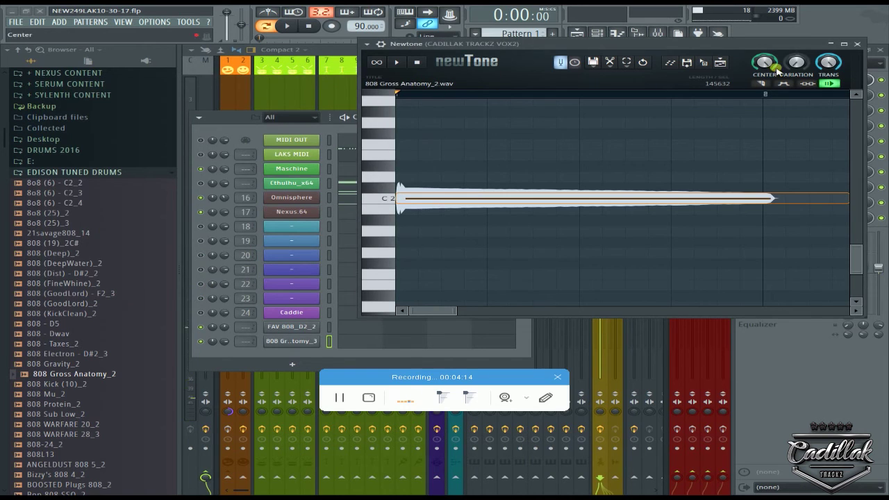
pyautogui.click(861, 44)
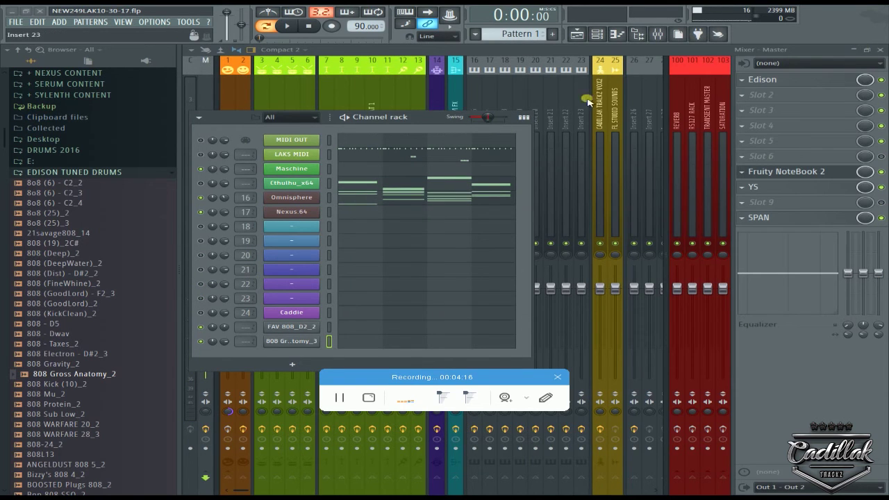